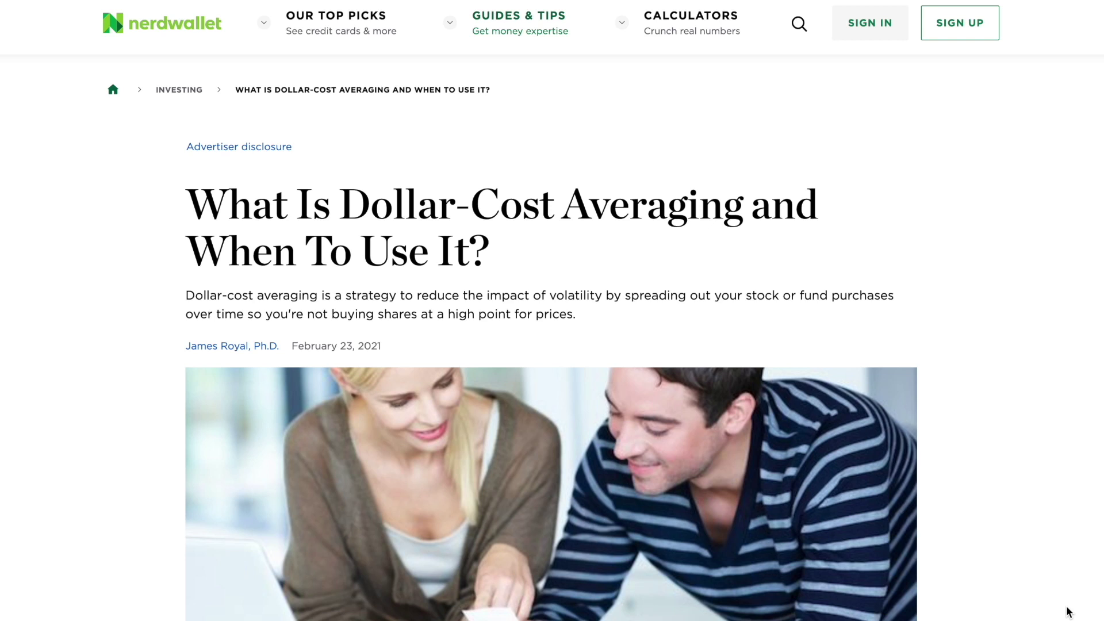
- Skim the opening of the NerdWallet article on dollar-cost averaging
scroll(1068, 612, down, 3)
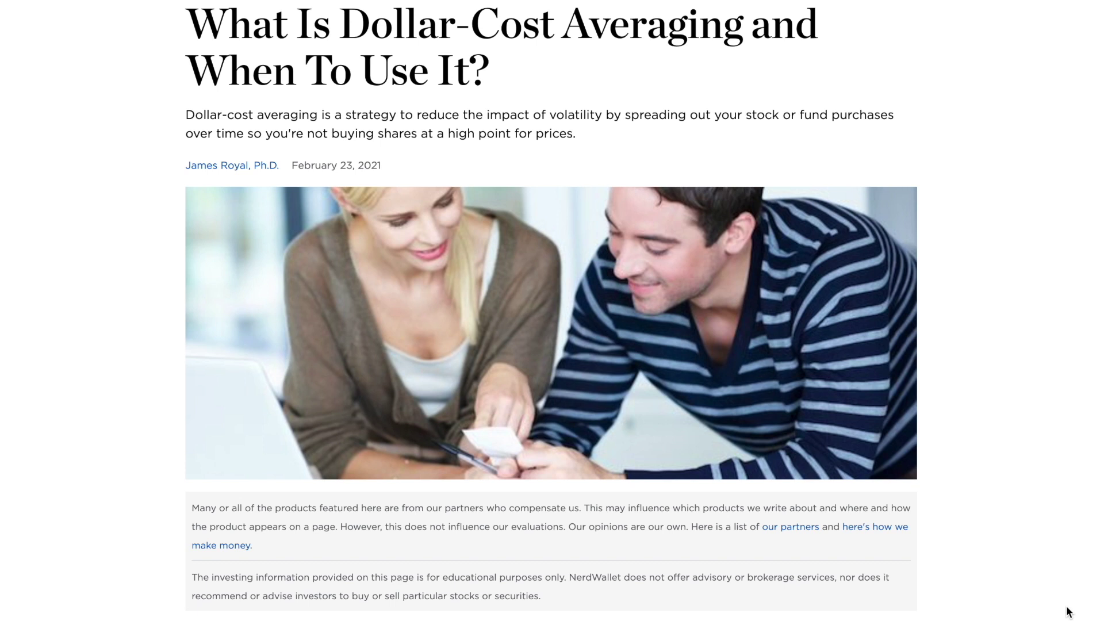
scroll(1068, 612, down, 7)
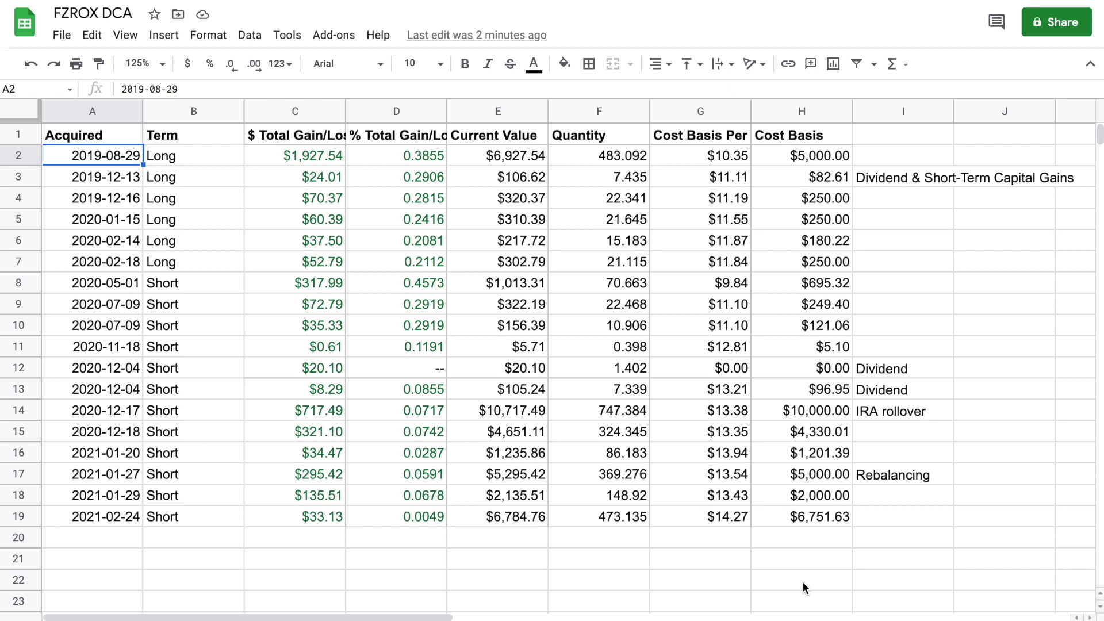
- Widen columns C and D to fit their gain/loss headers, and format the % Total Gain/Loss column as a percentage
click(809, 163)
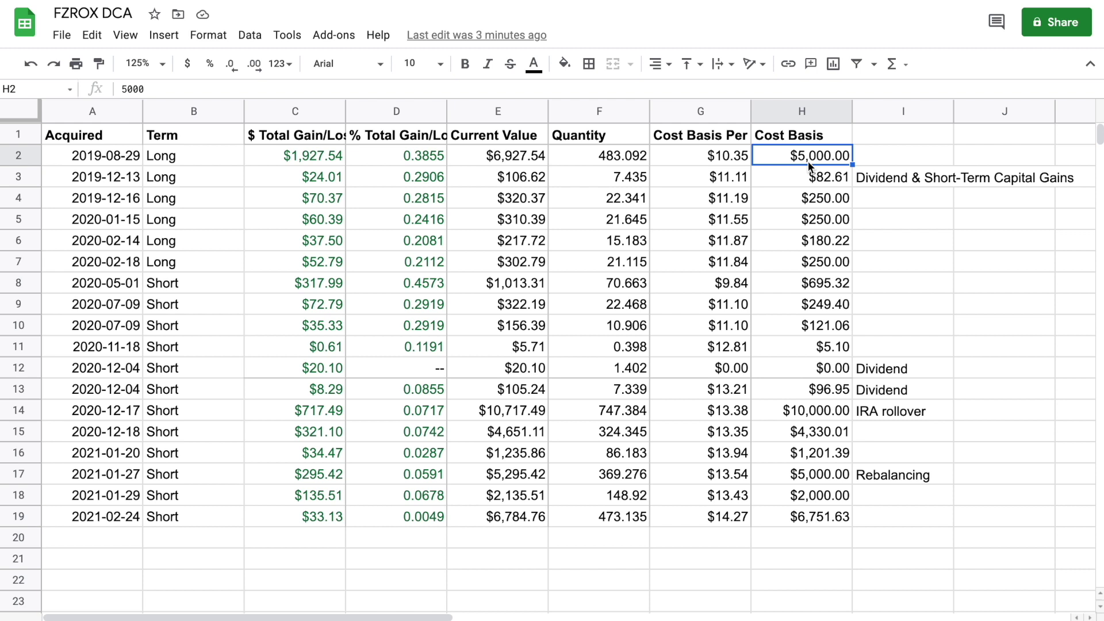
drag(446, 111, 483, 110)
drag(345, 110, 363, 109)
click(464, 114)
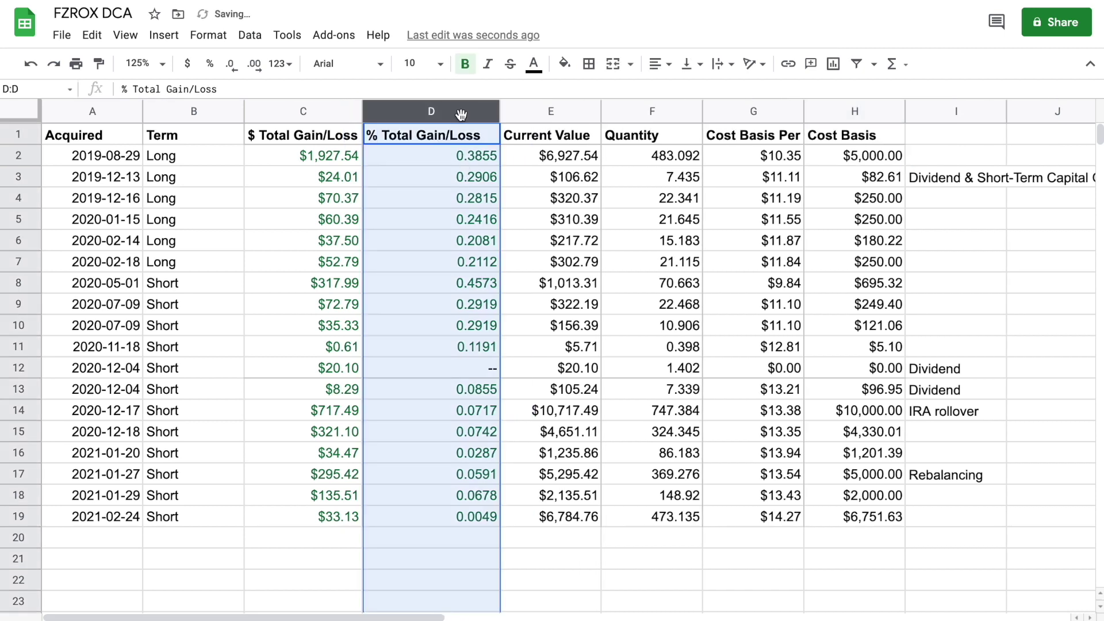
click(210, 66)
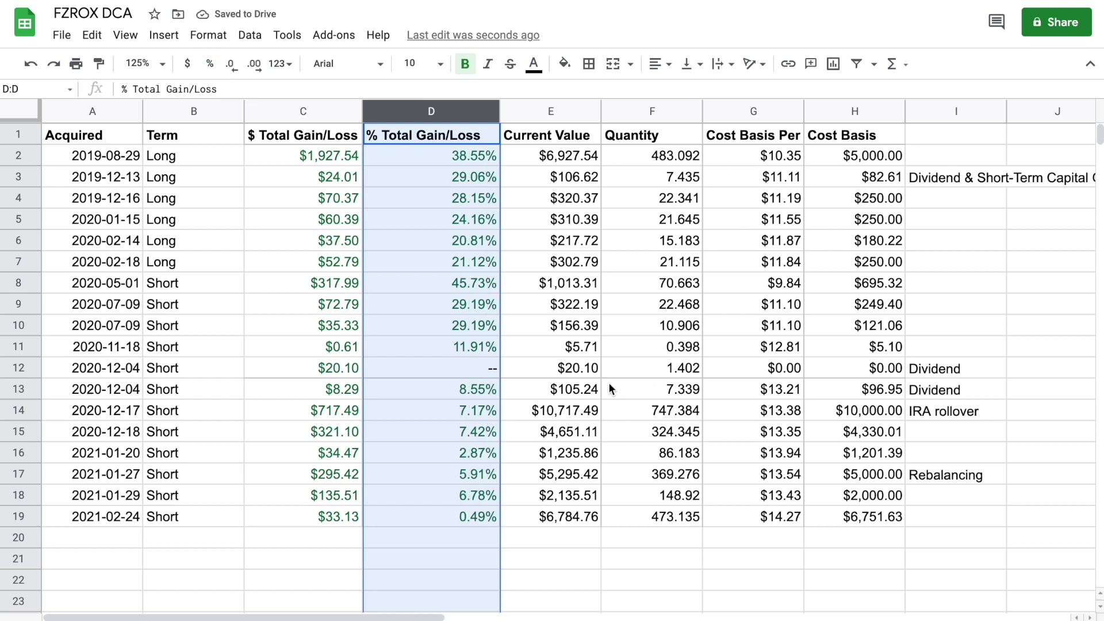
- Examine the acquisition dates and cost basis amounts of the FZROX purchase lots, row by row
click(565, 525)
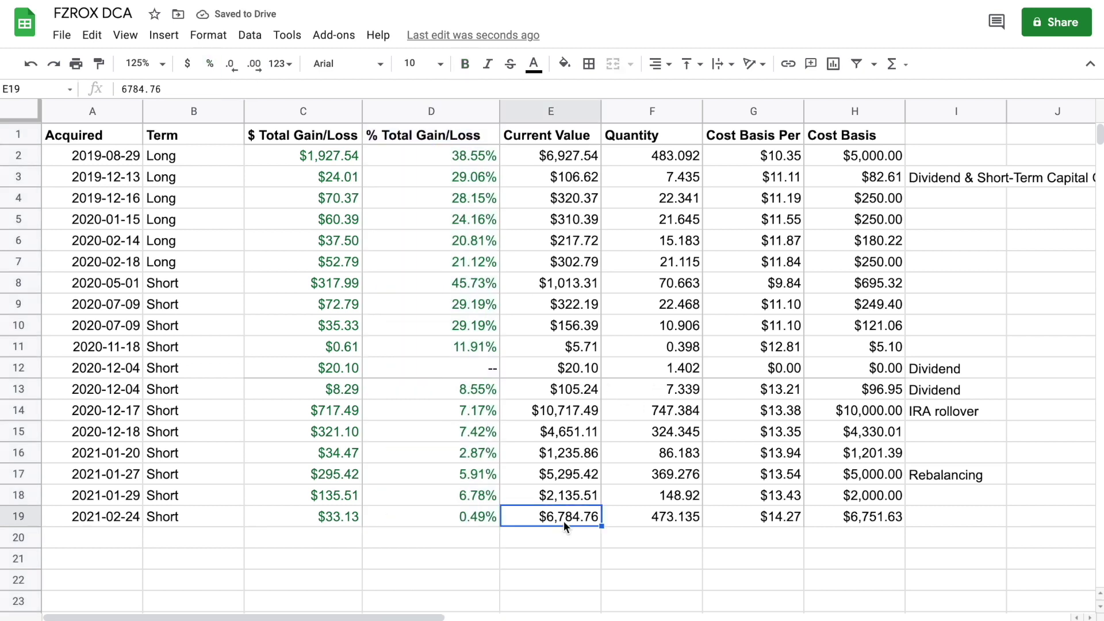
click(100, 178)
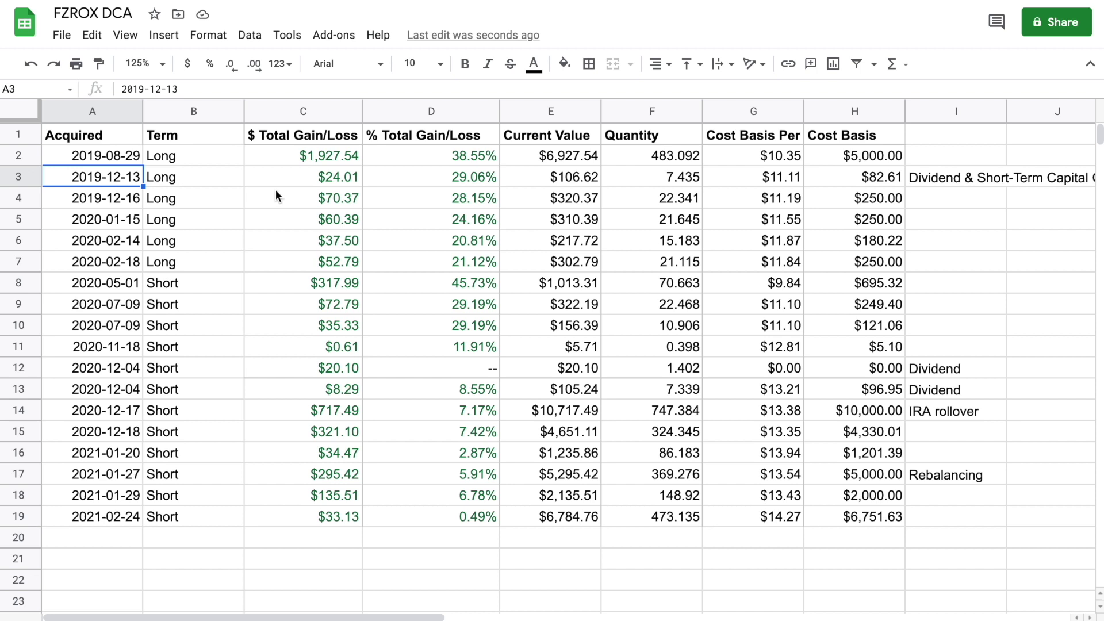
click(861, 182)
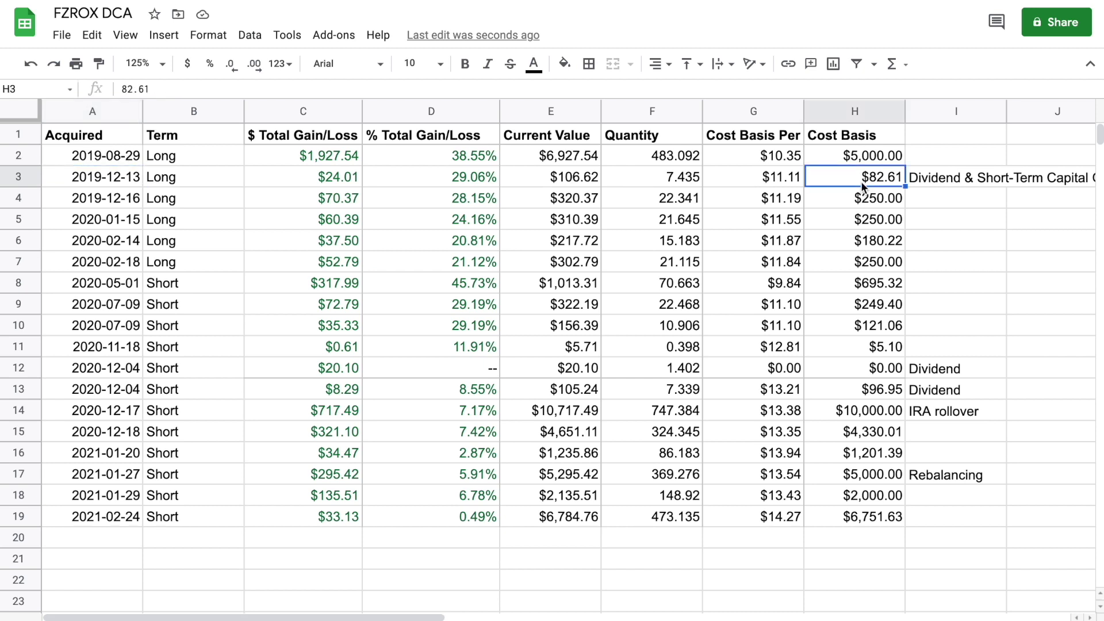
click(72, 199)
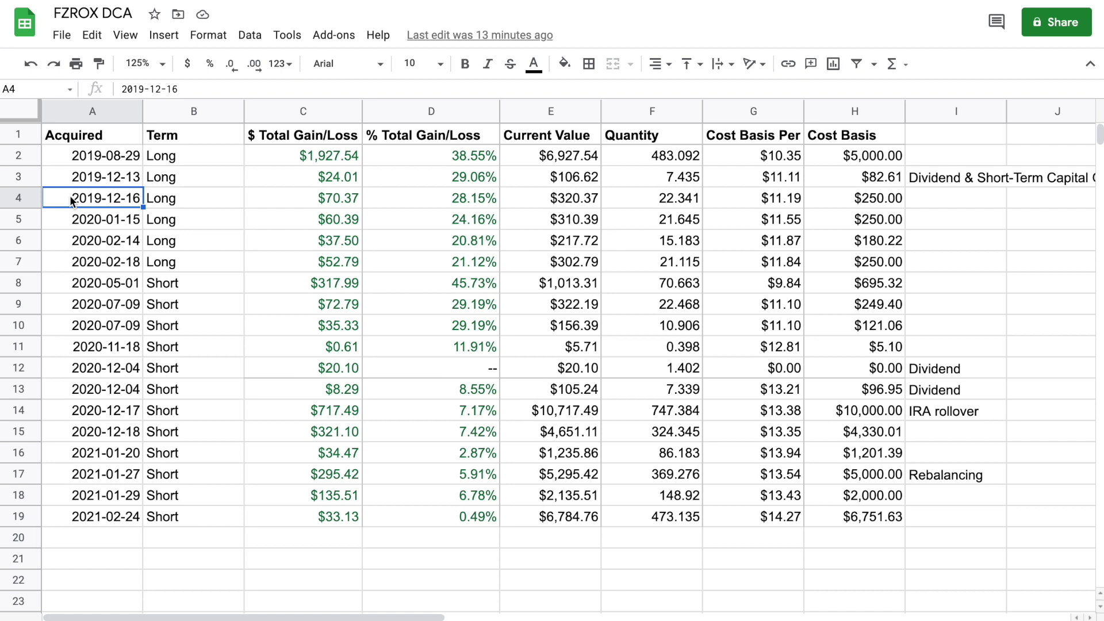
click(841, 198)
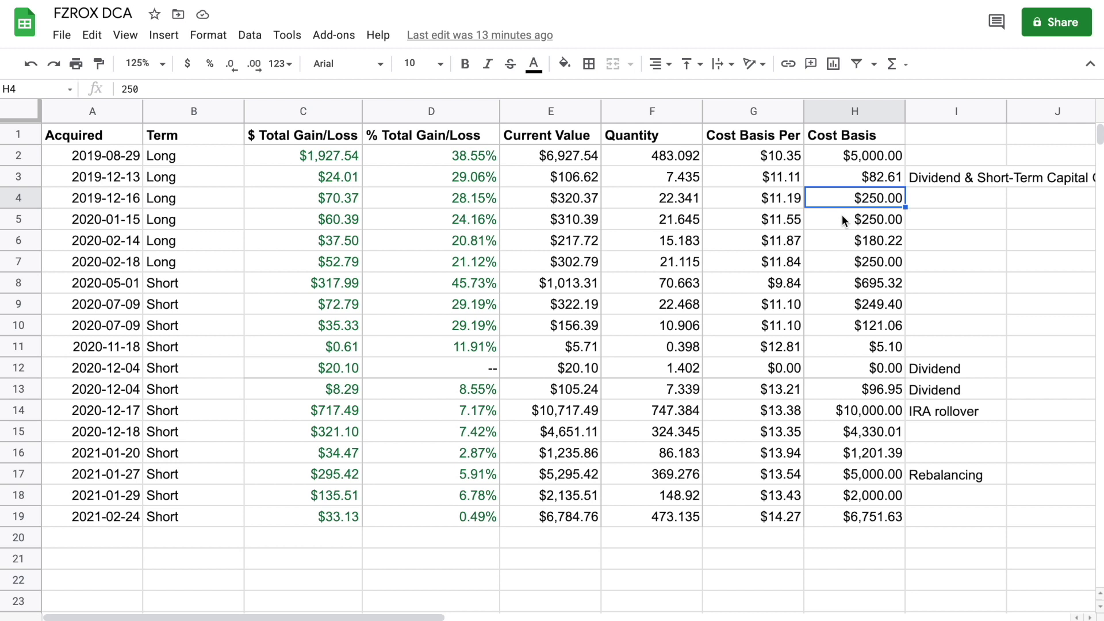
click(843, 219)
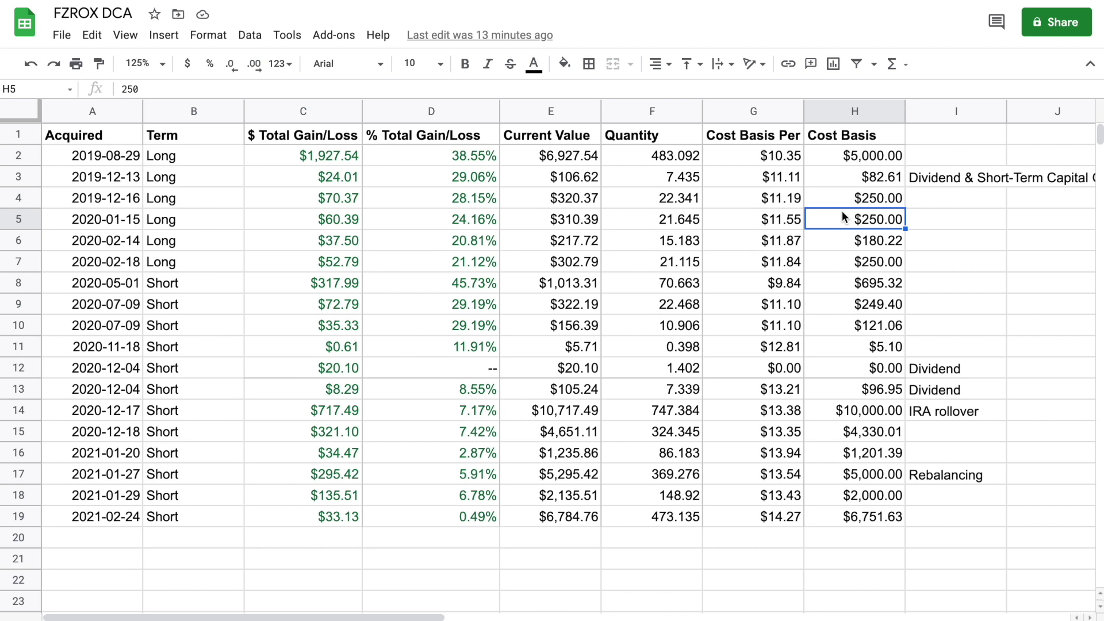
click(898, 259)
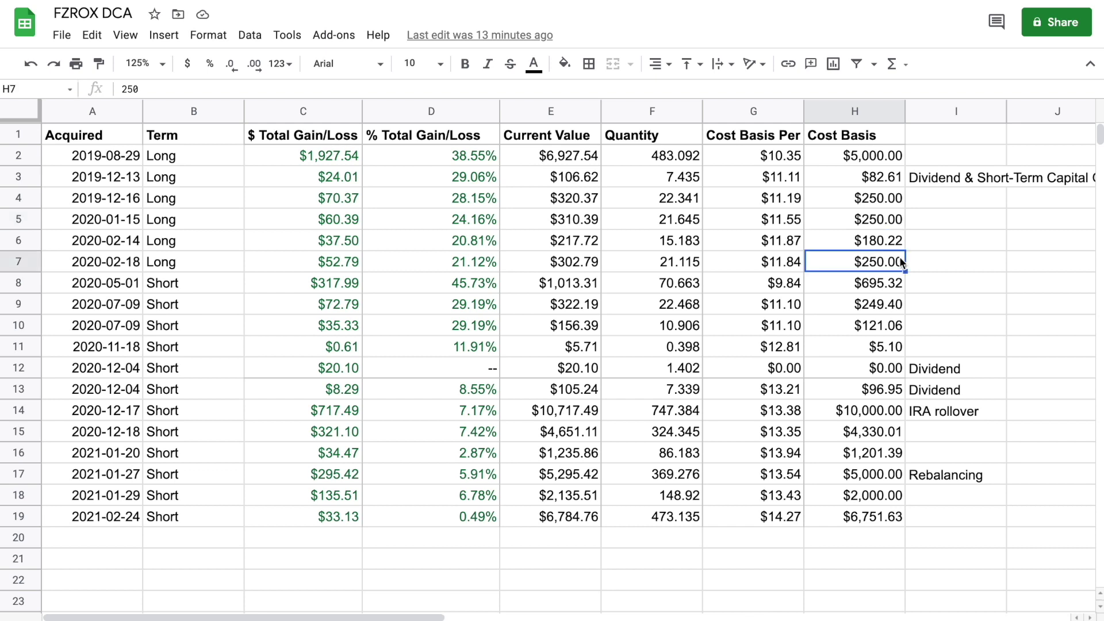
click(58, 269)
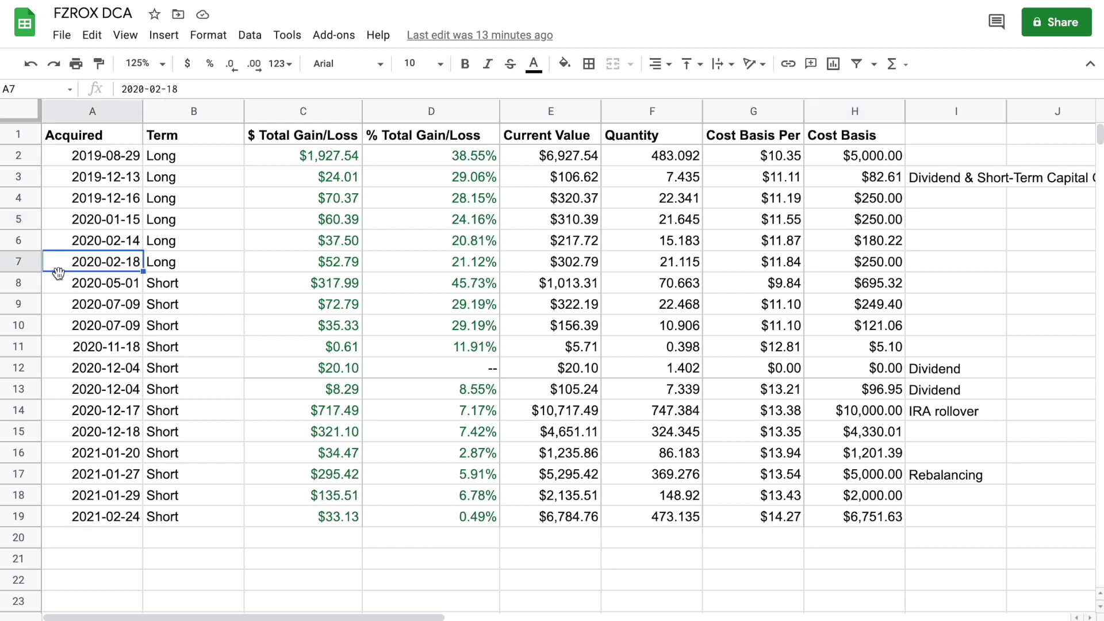
click(60, 287)
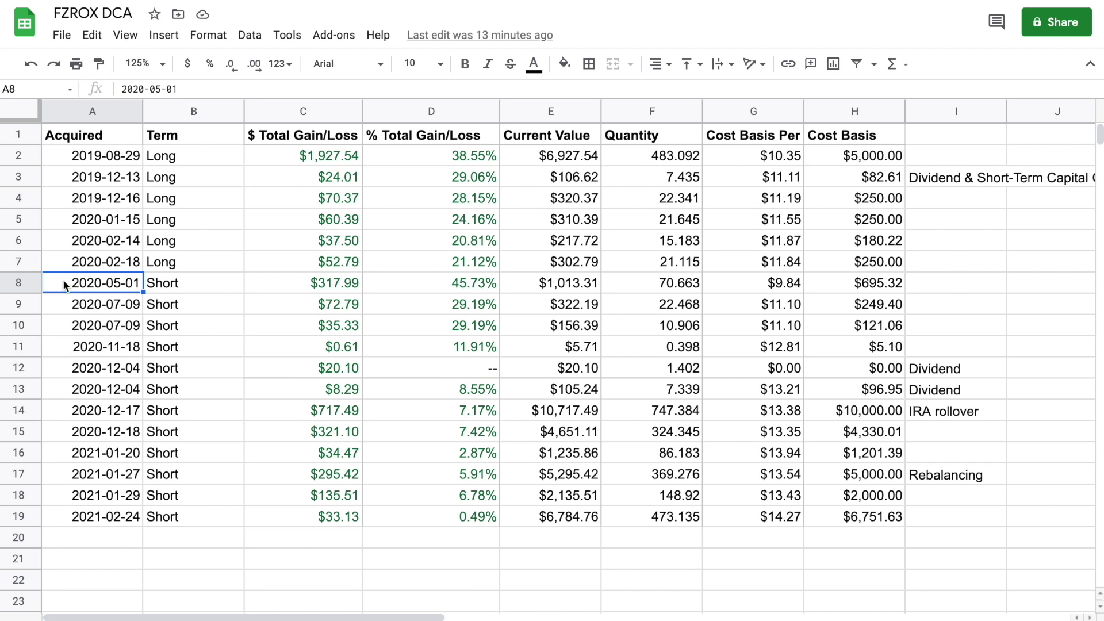
click(87, 327)
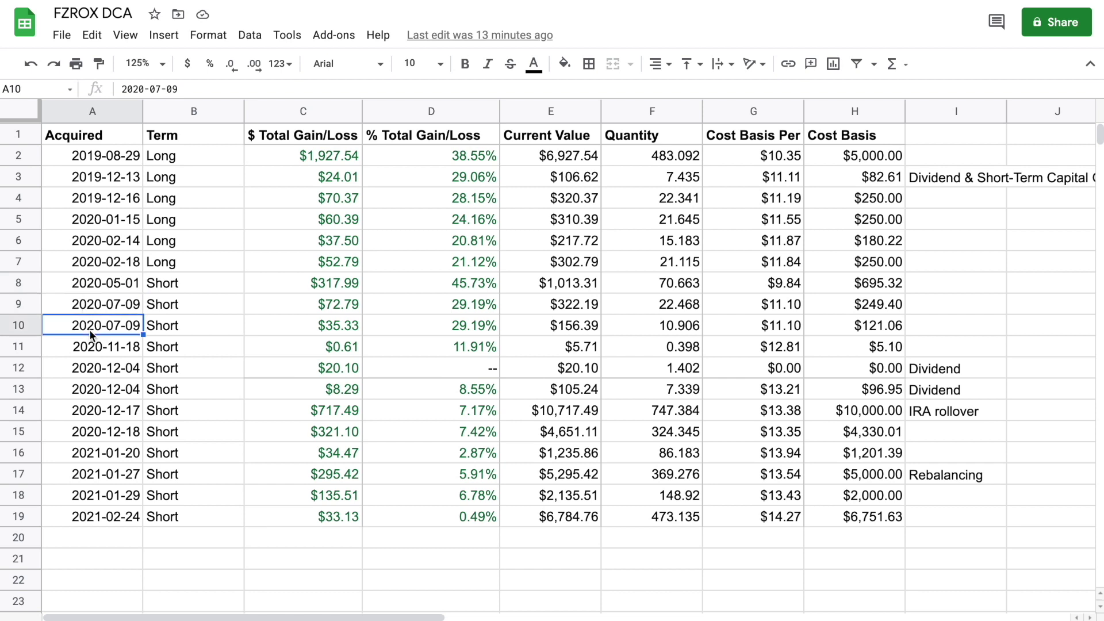
click(95, 347)
click(96, 370)
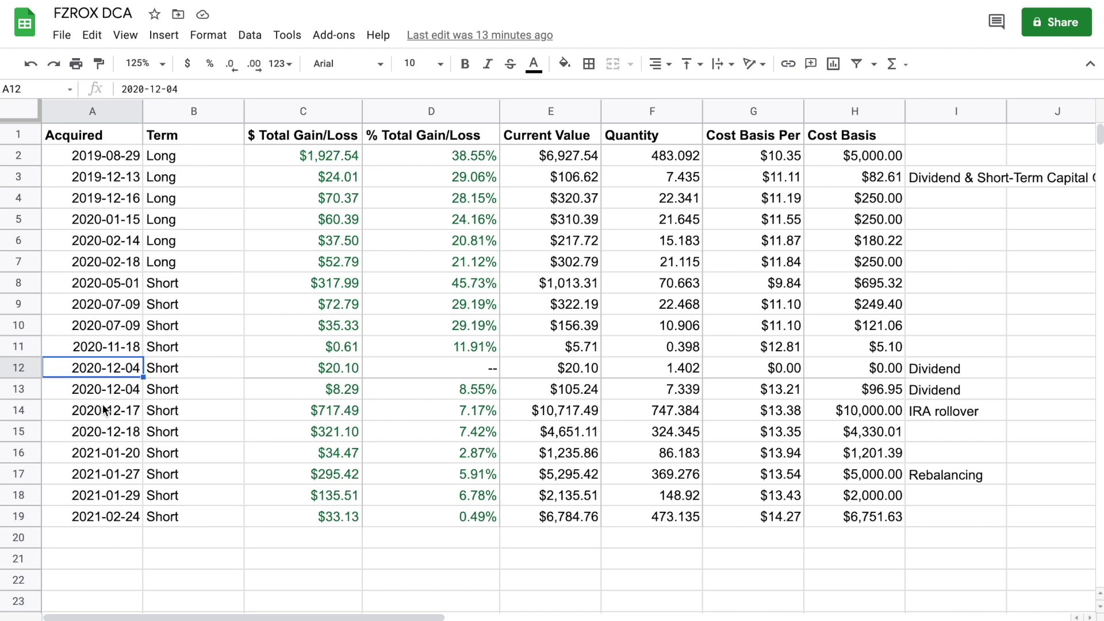
click(107, 411)
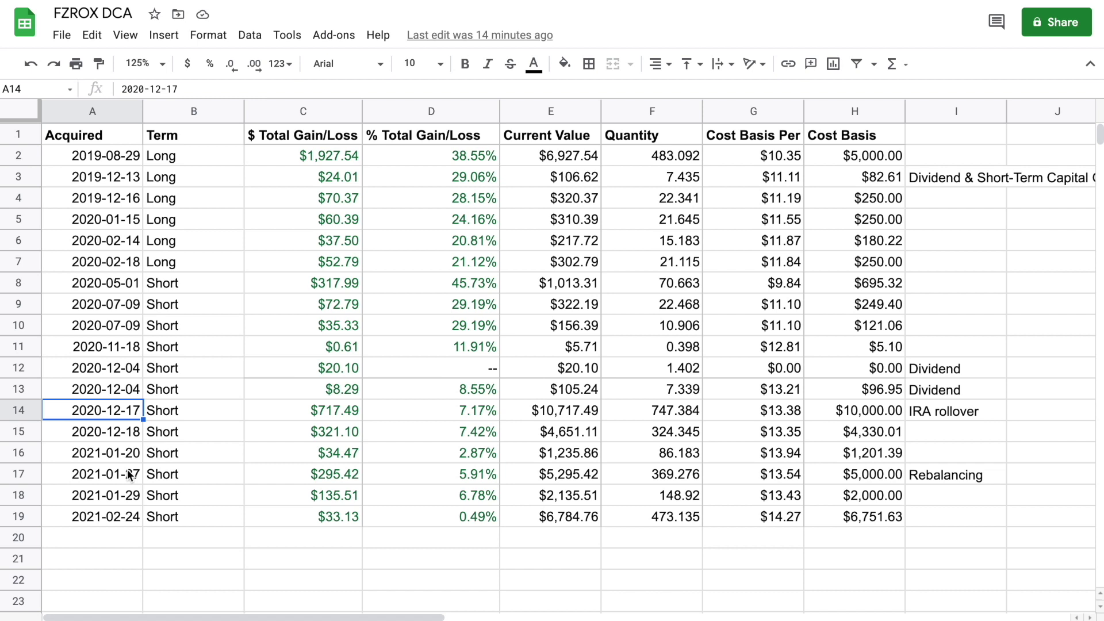
click(47, 477)
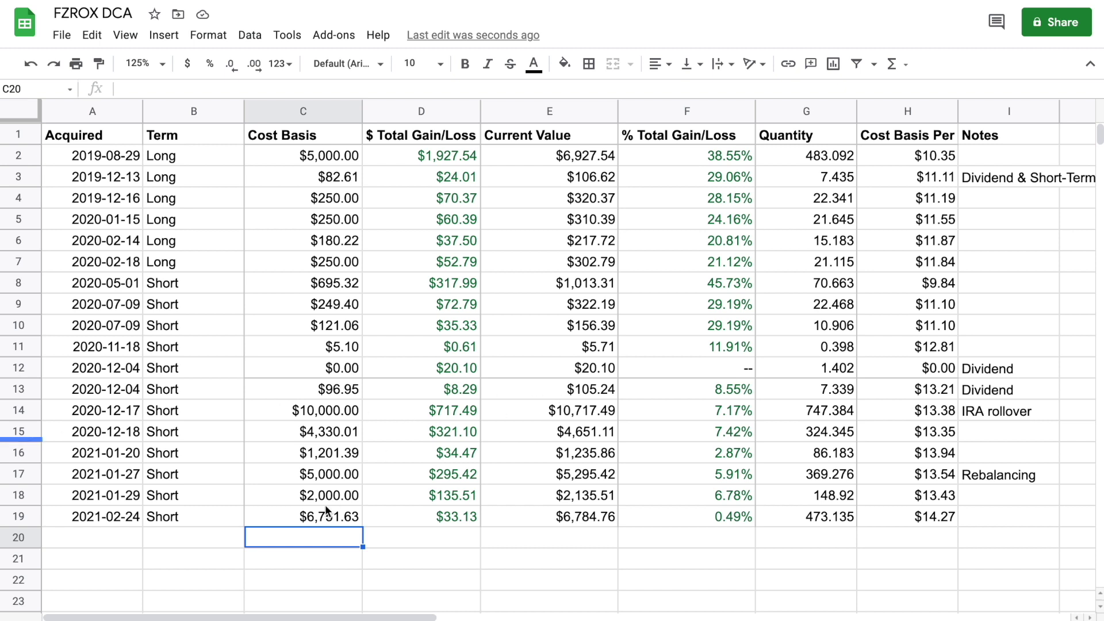
- Total the Cost Basis column in C20 with =SUM(C2:C19) and format the total as currency
double_click(319, 543)
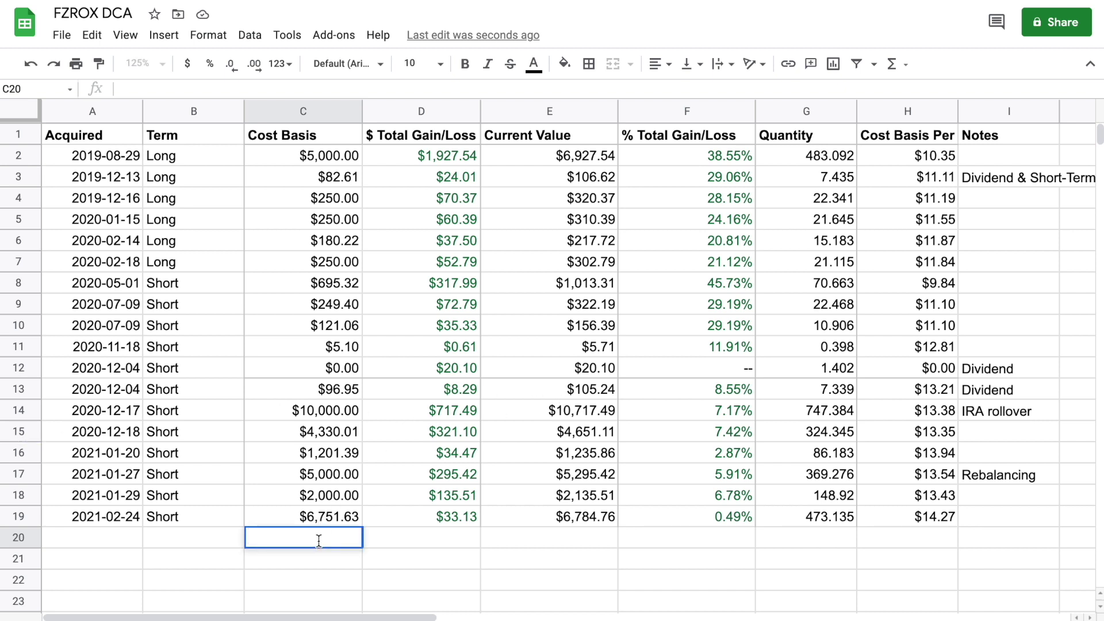
text(=sum)
text(()
key(BackSpace)
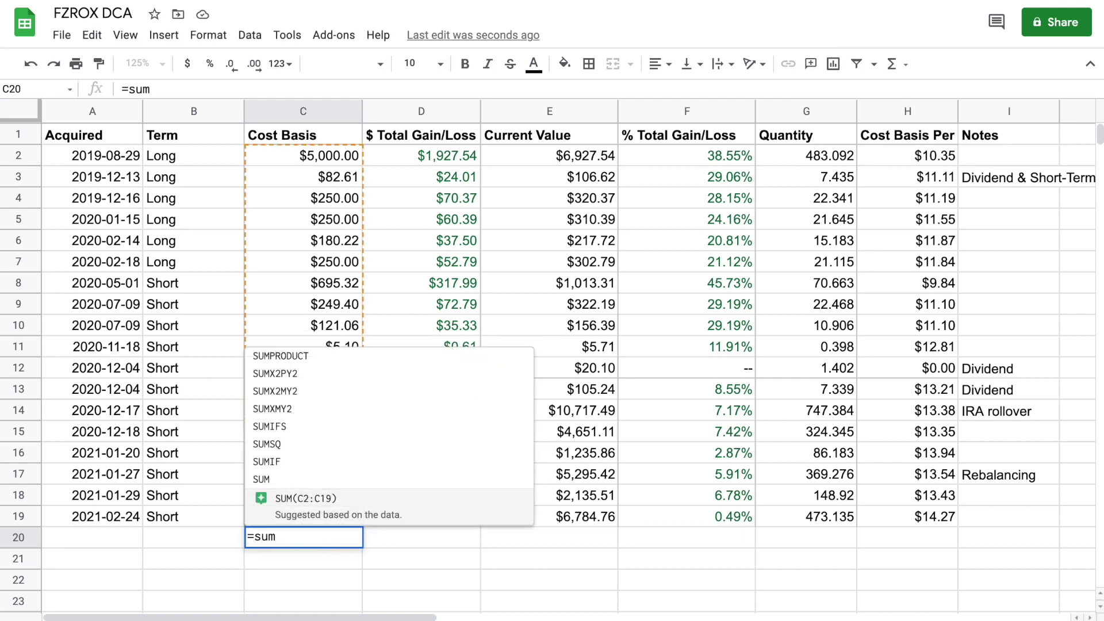
click(306, 498)
key(Return)
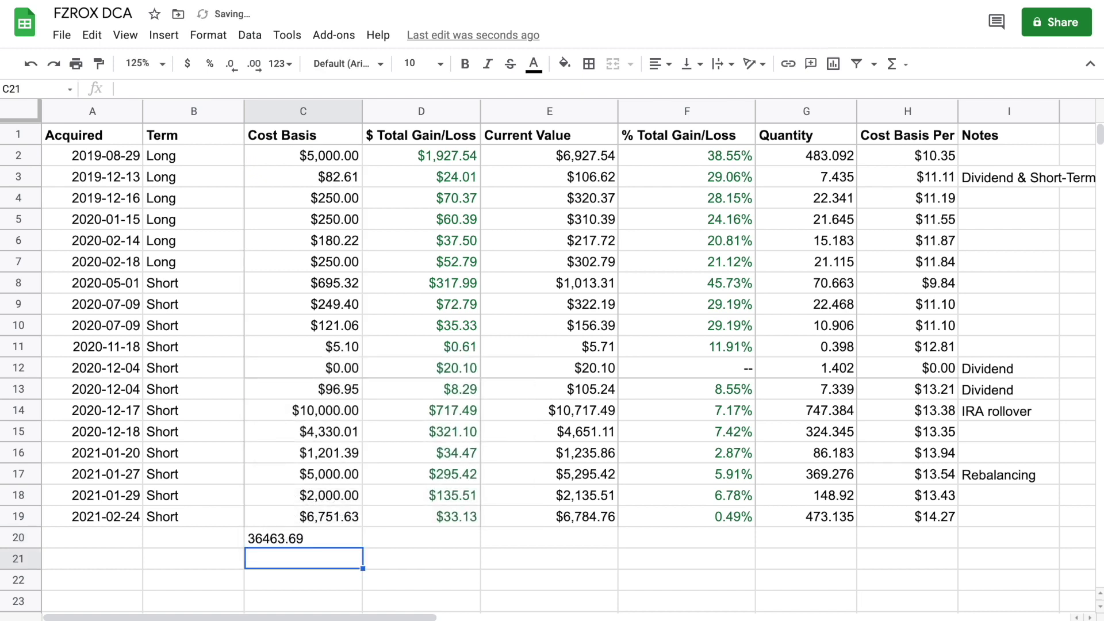
click(291, 543)
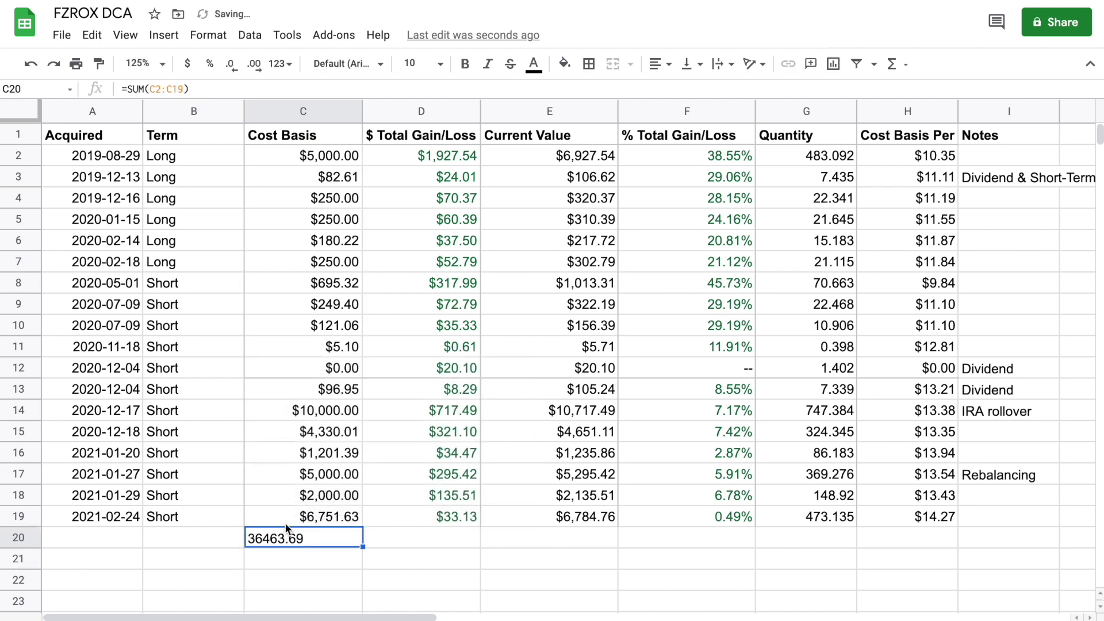
click(187, 63)
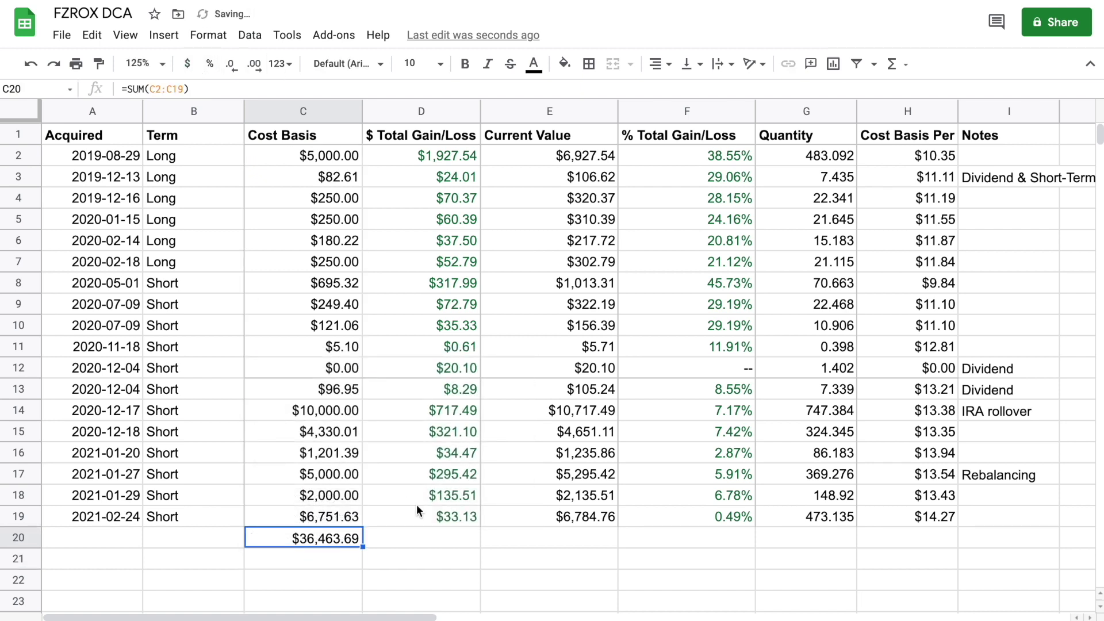
- Total the $ Total Gain/Loss column in D20 with =sum(D2:D19) and format column D as currency
click(393, 557)
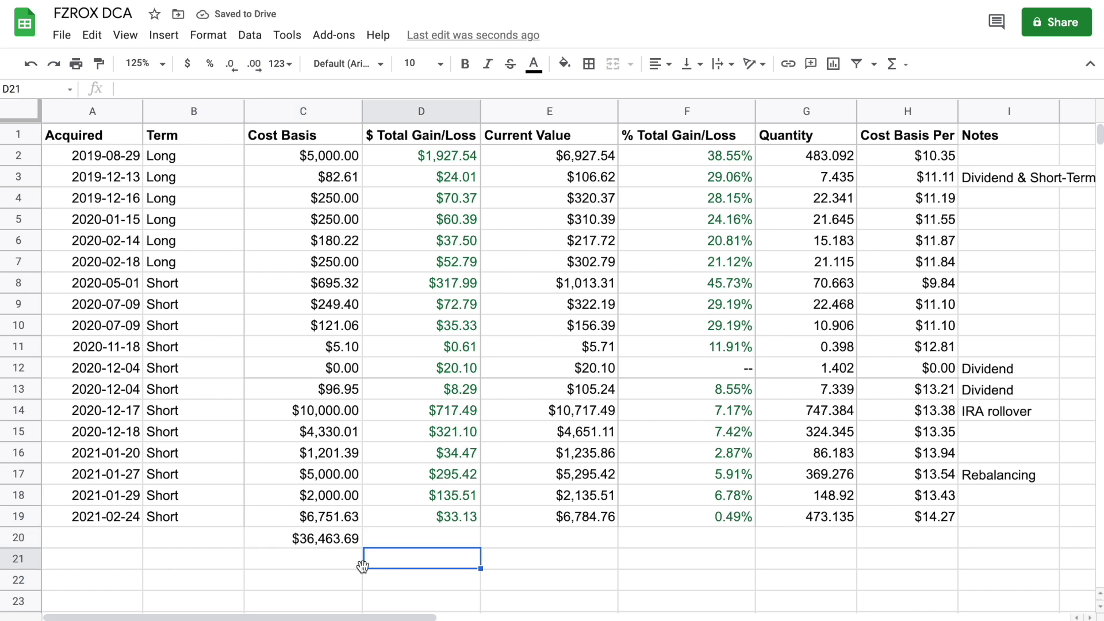
click(411, 534)
text(=sum()
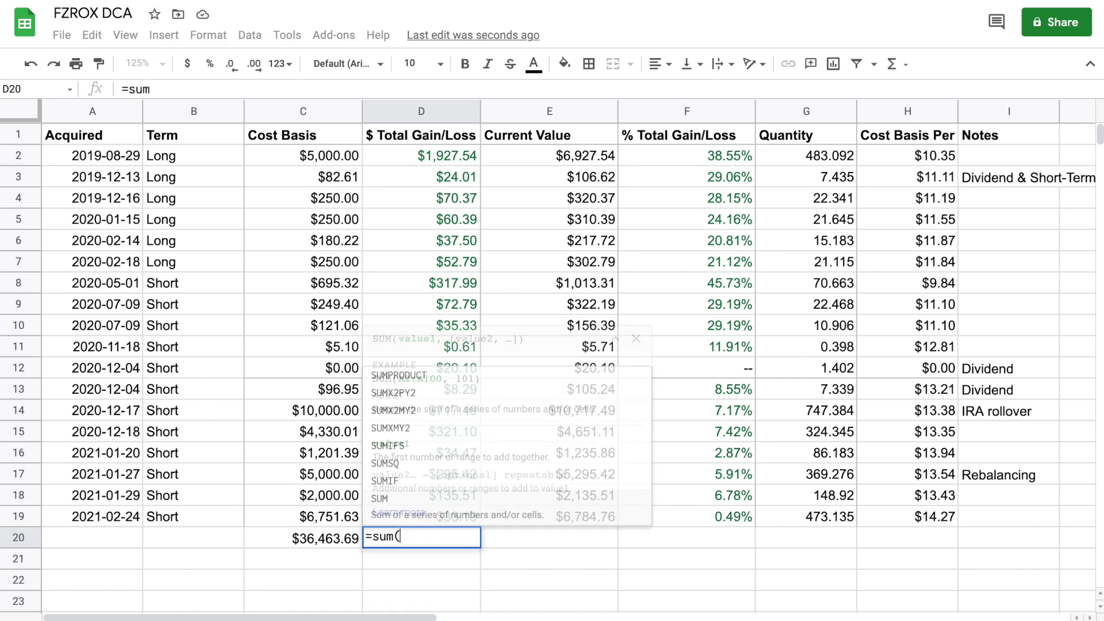
text(d)
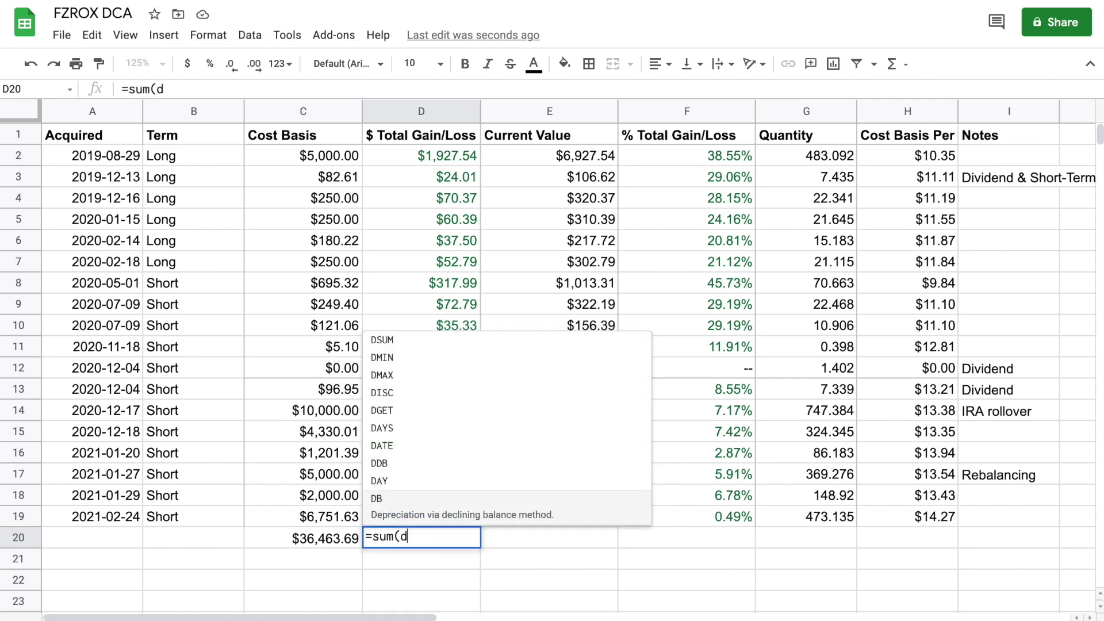
text(2:d19)
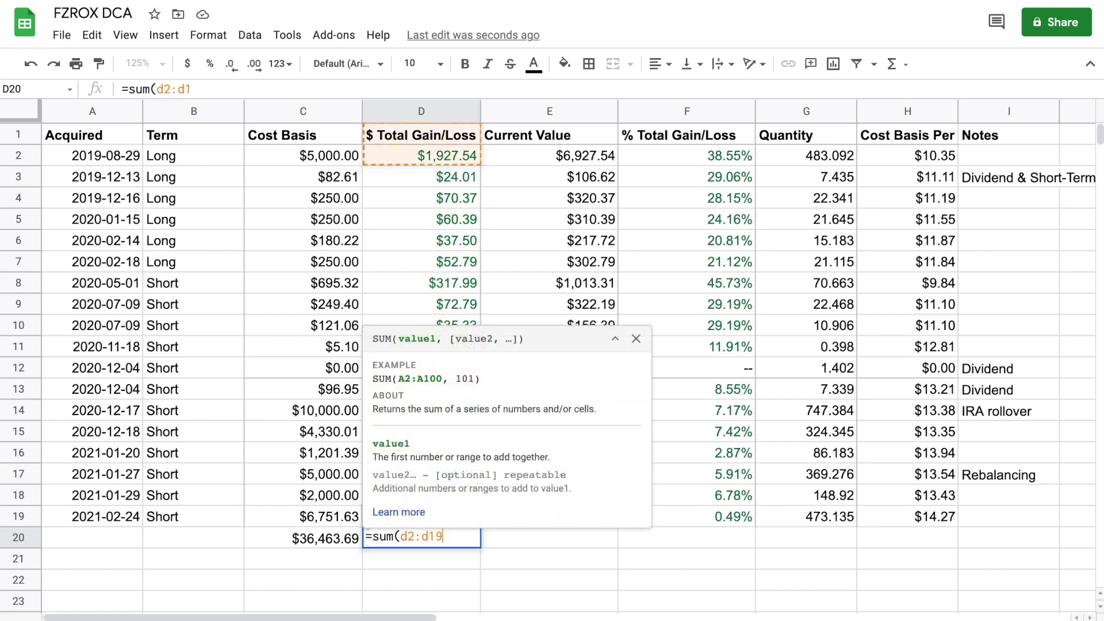
click(423, 533)
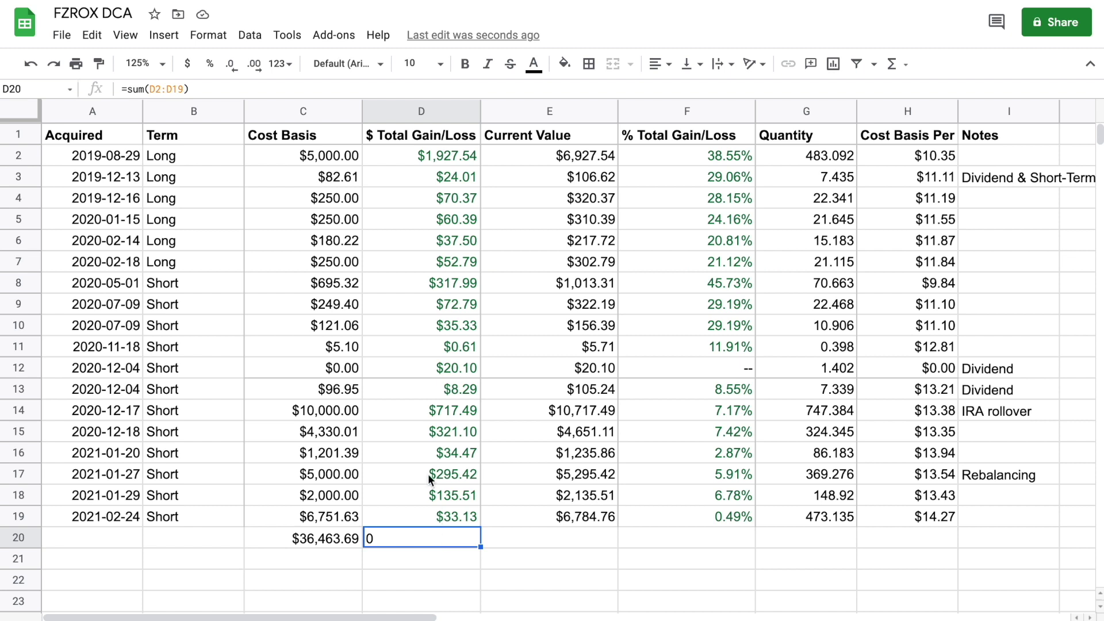
click(405, 109)
click(188, 65)
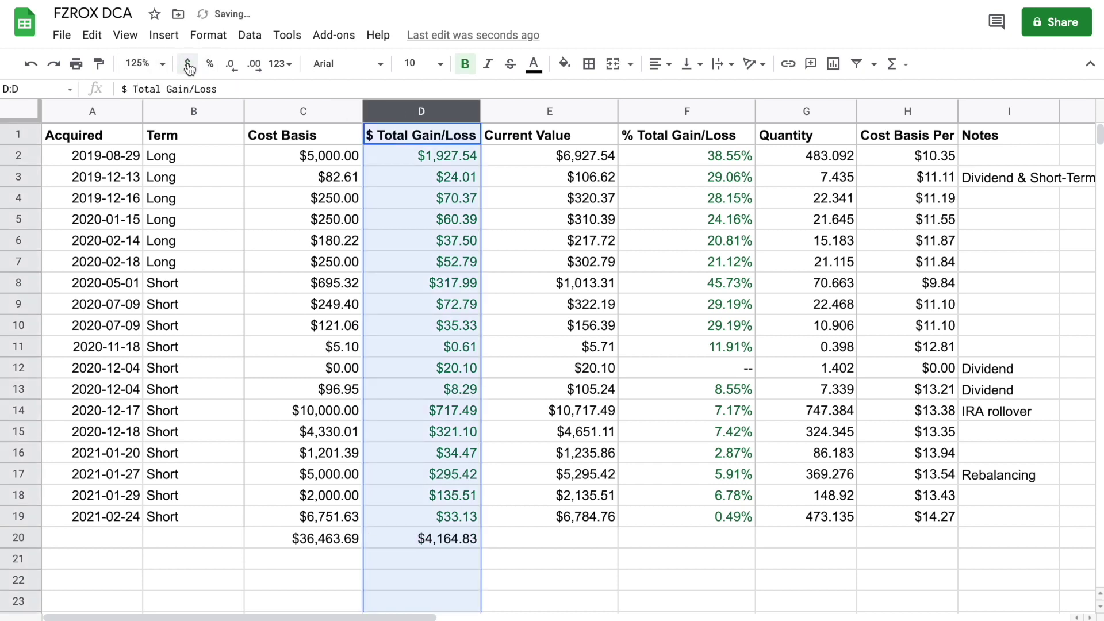
click(406, 539)
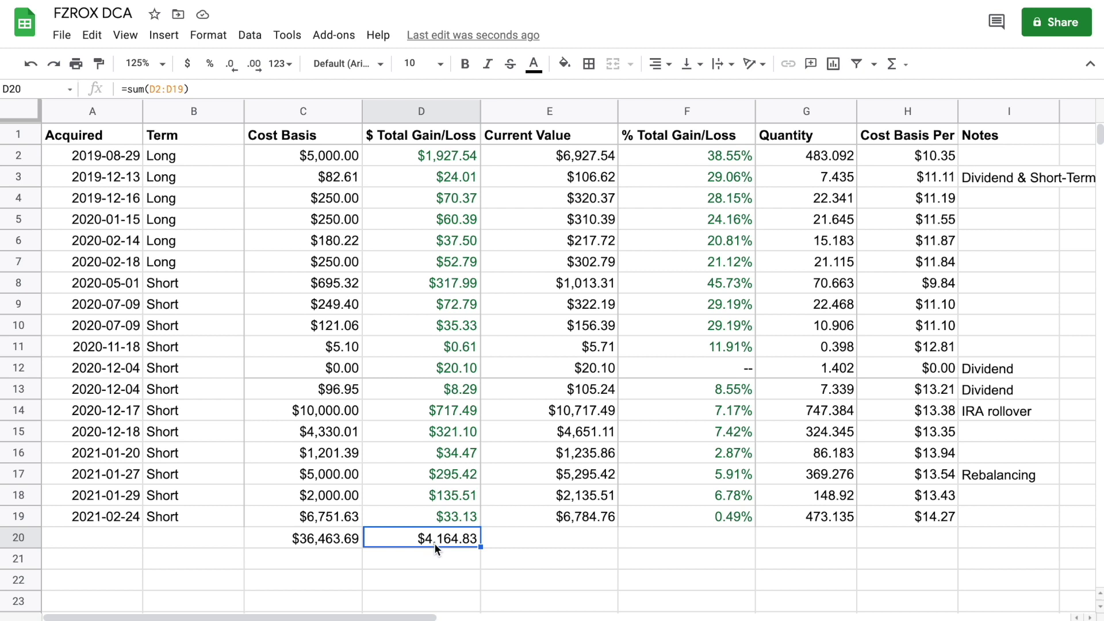
- Total the Current Value column in E20 with =sum(E2:E19) and format column E as currency
click(575, 536)
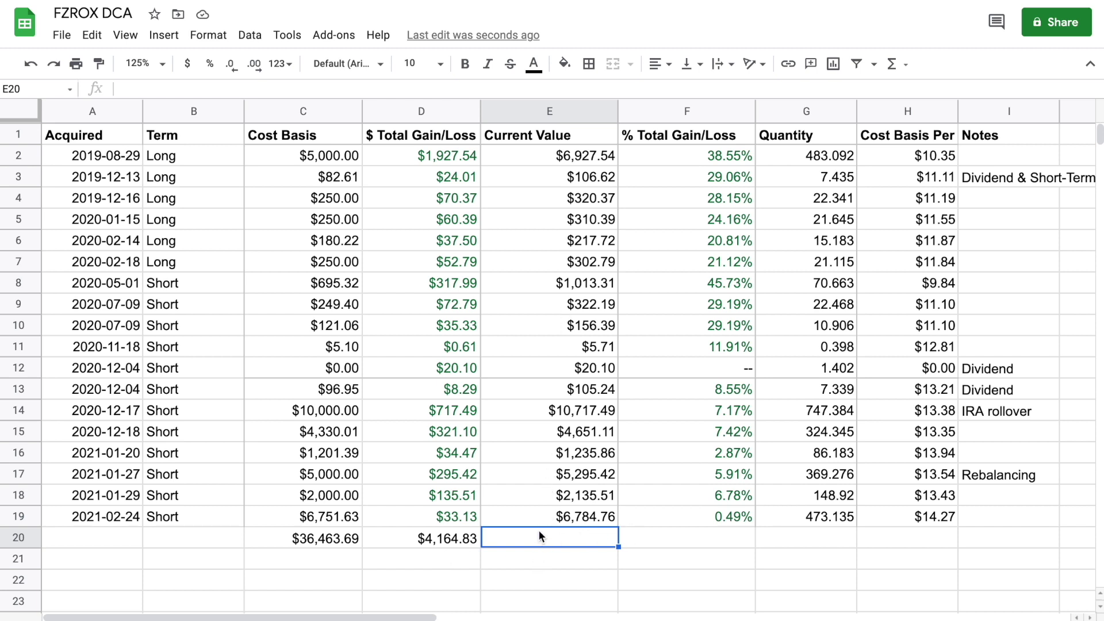
drag(337, 544, 454, 543)
click(577, 542)
text(=s)
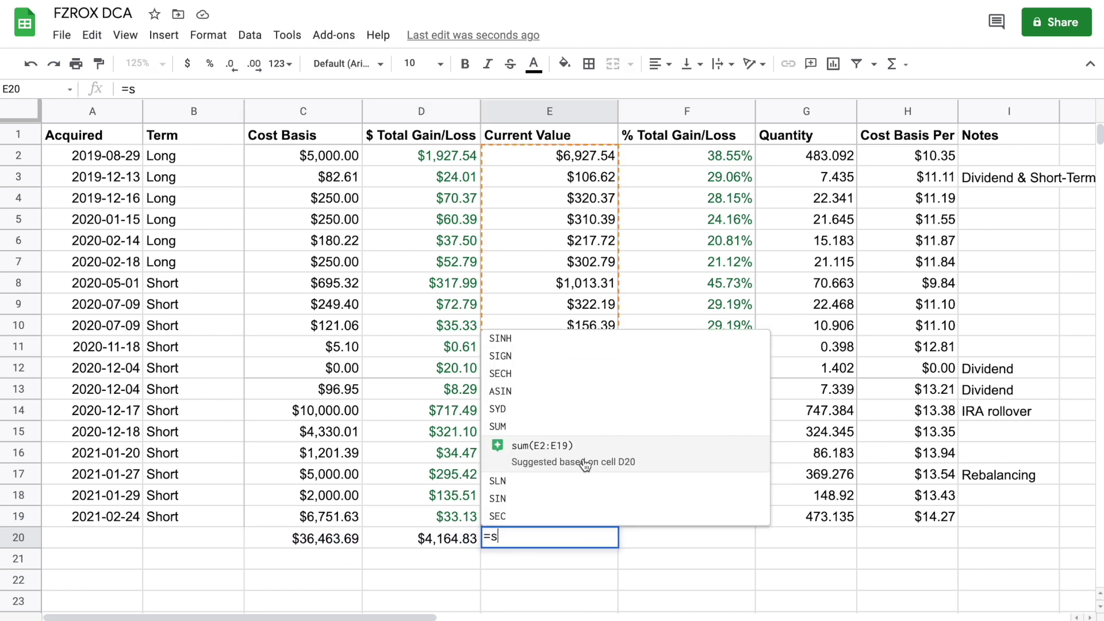
click(584, 460)
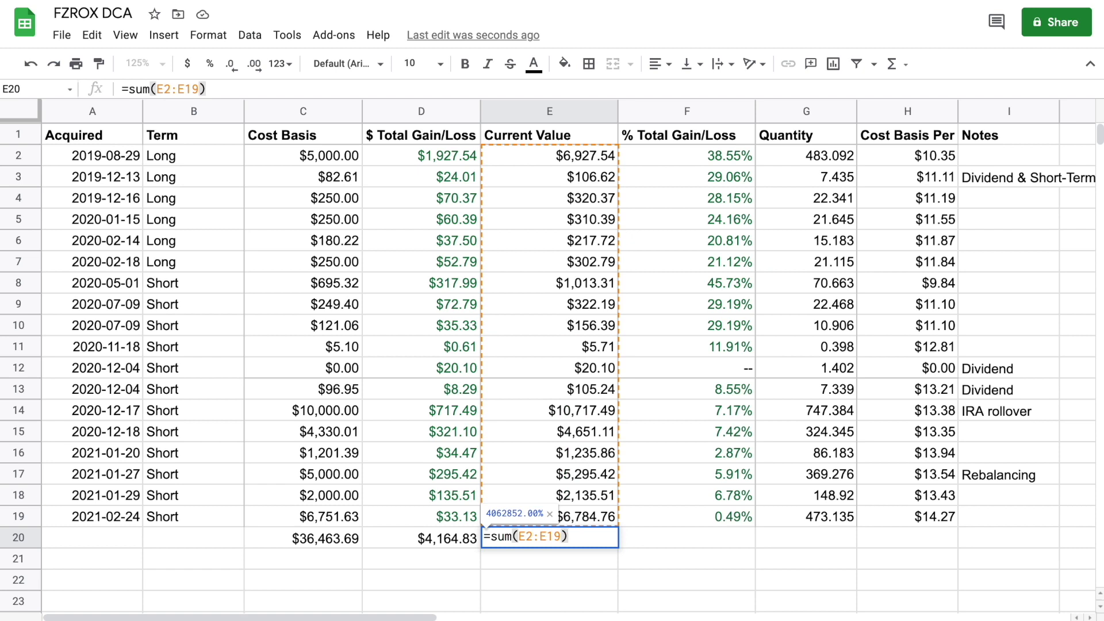
key(Return)
click(590, 540)
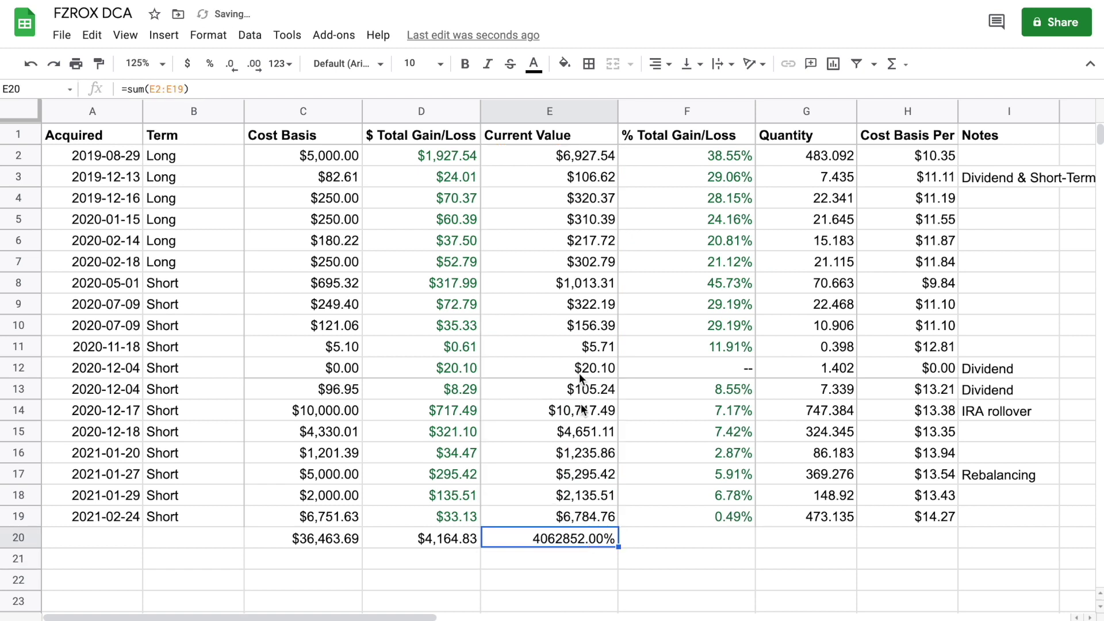
click(549, 111)
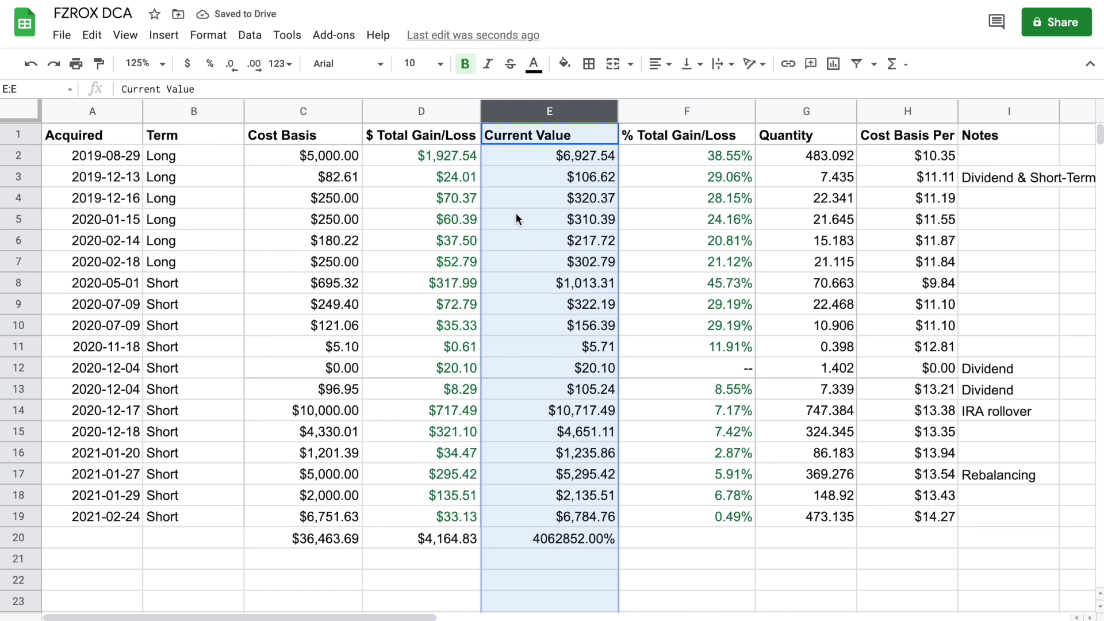
click(187, 65)
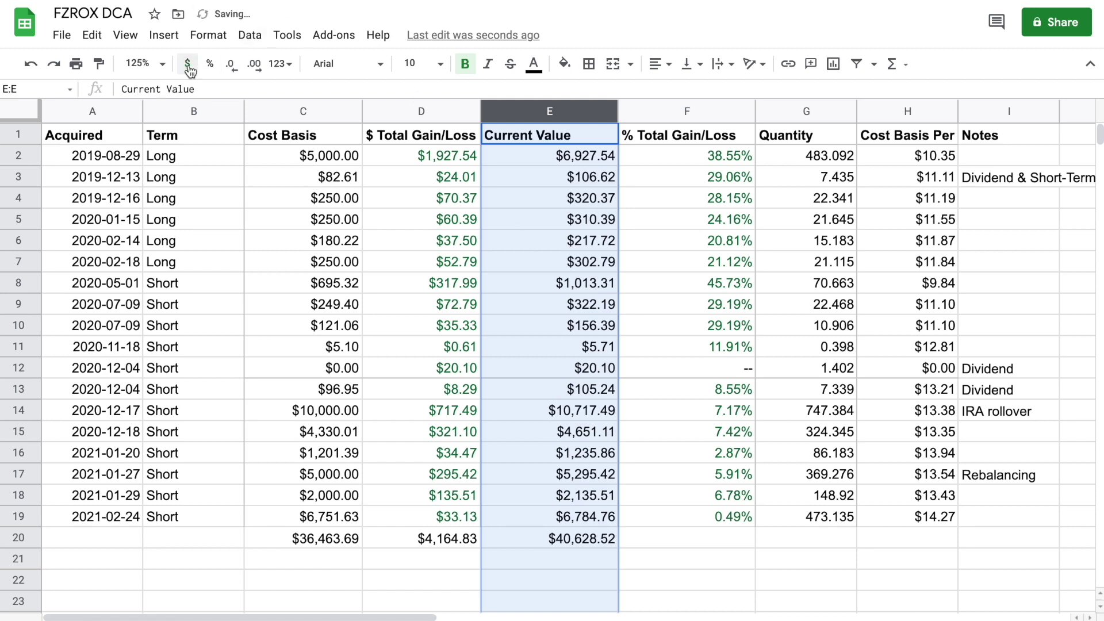
click(593, 540)
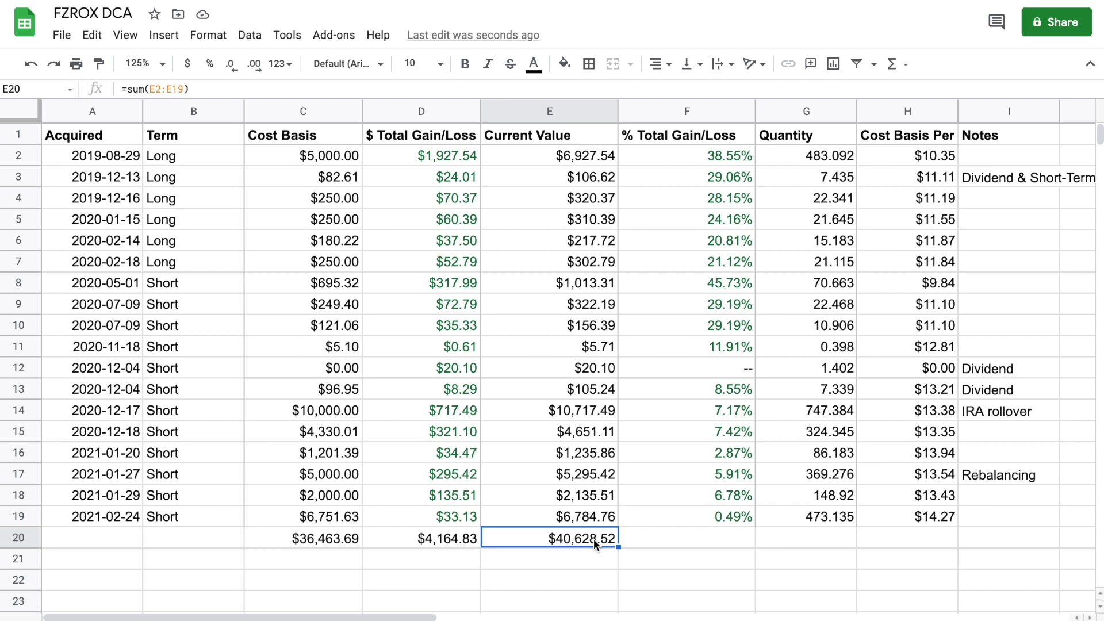
- Calculate the overall percentage gain in F20 by dividing total gain by total cost basis with =d20/c20
click(701, 534)
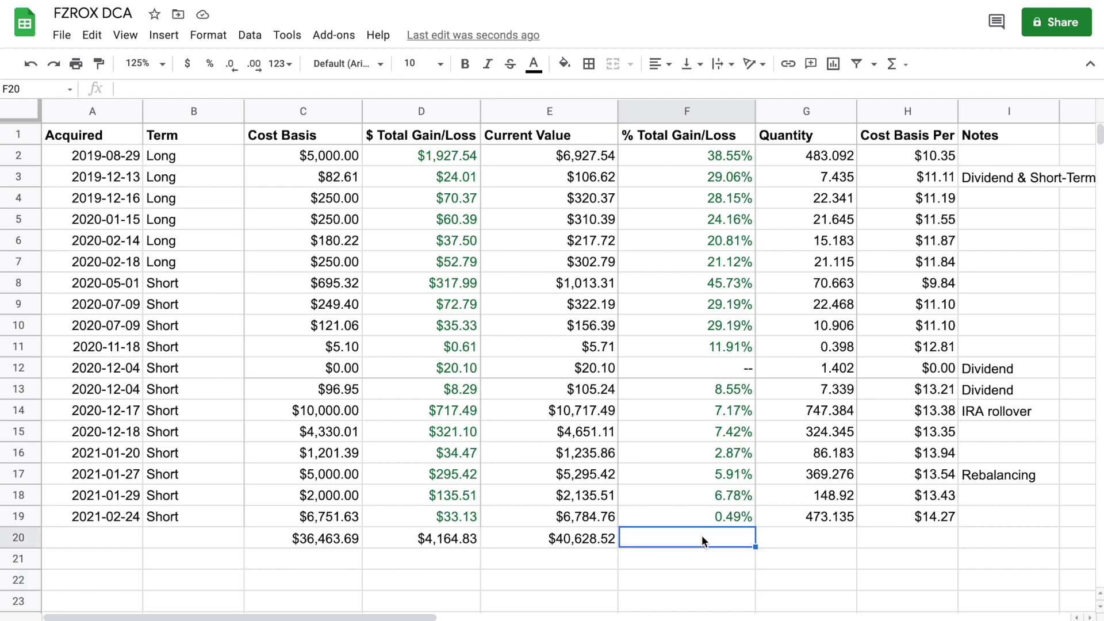
text(=)
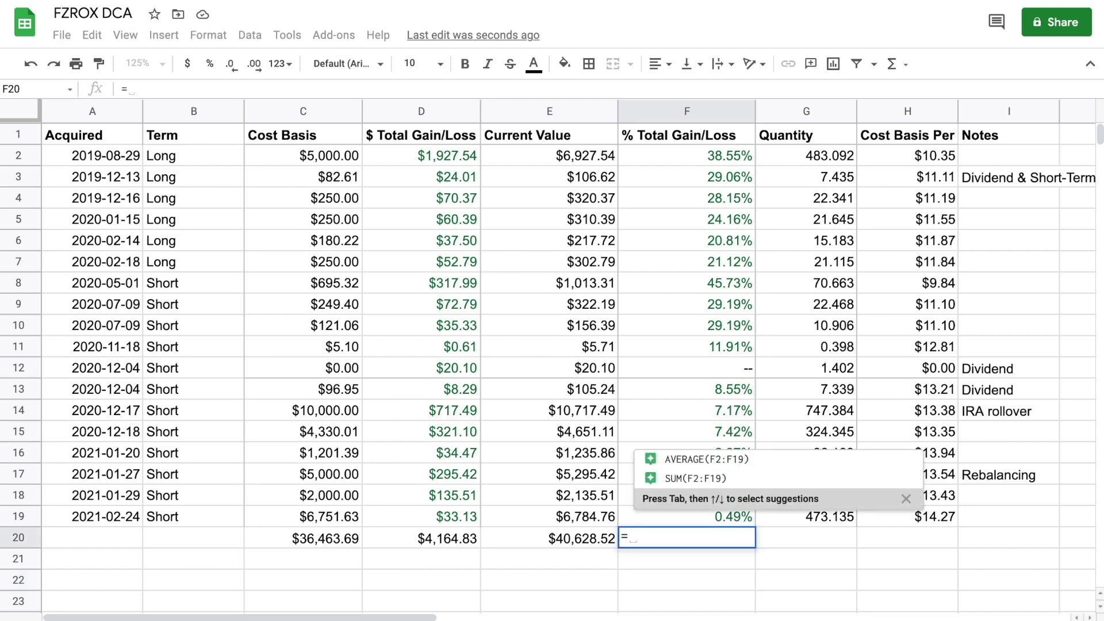
text(d20)
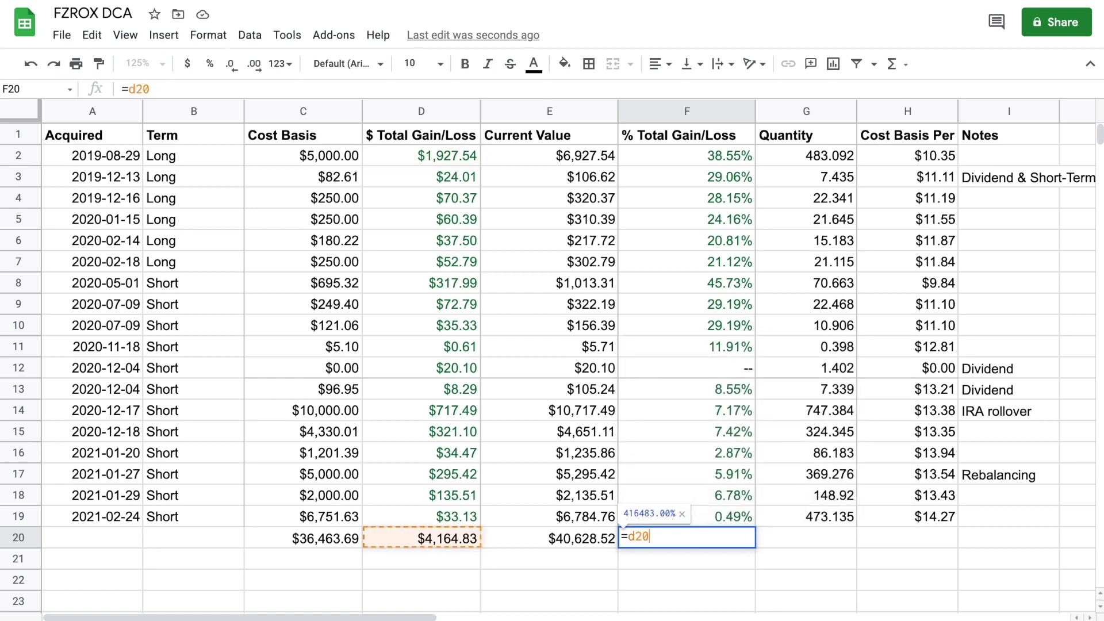
text(/c20)
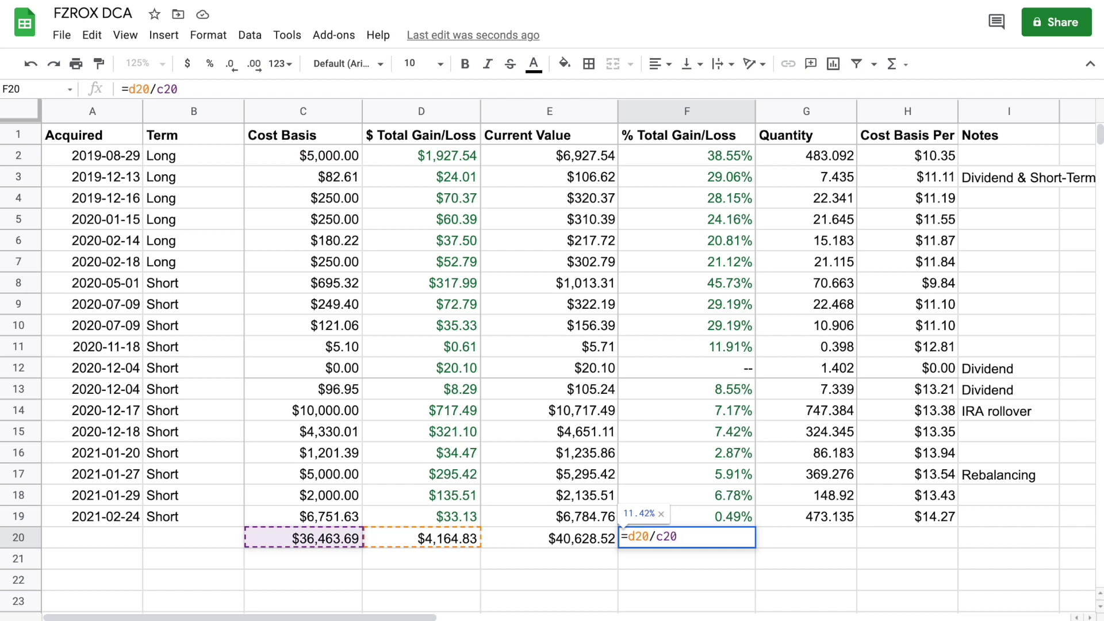
key(Return)
click(686, 538)
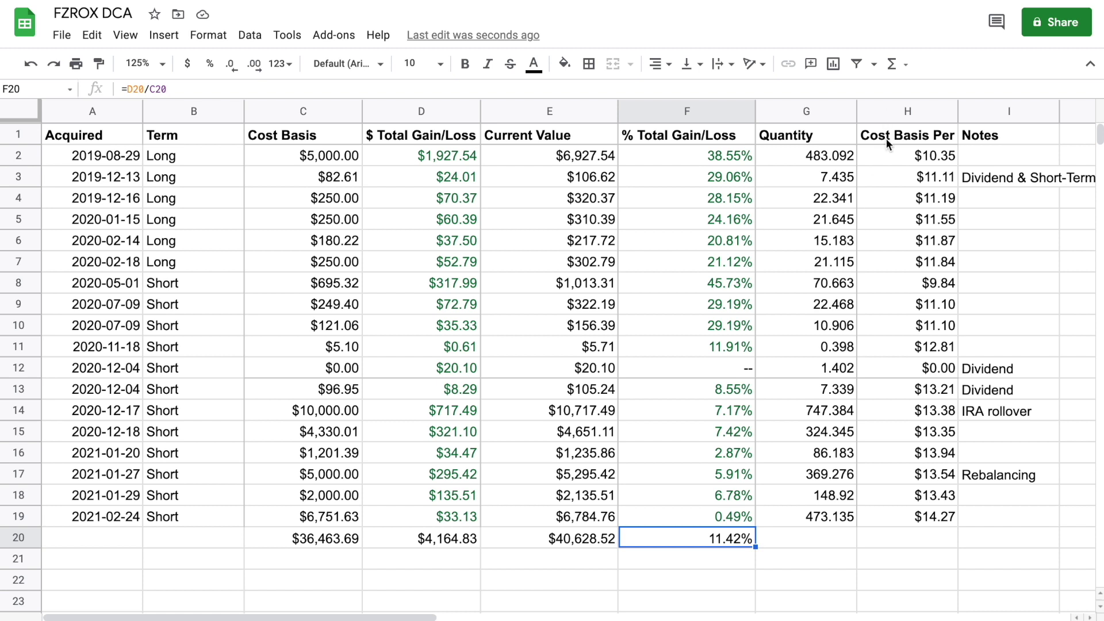
- Widen column H to fit its Cost Basis Per Share header, and compare the per-share costs in rows 2, 7 and 8
drag(958, 111, 1005, 111)
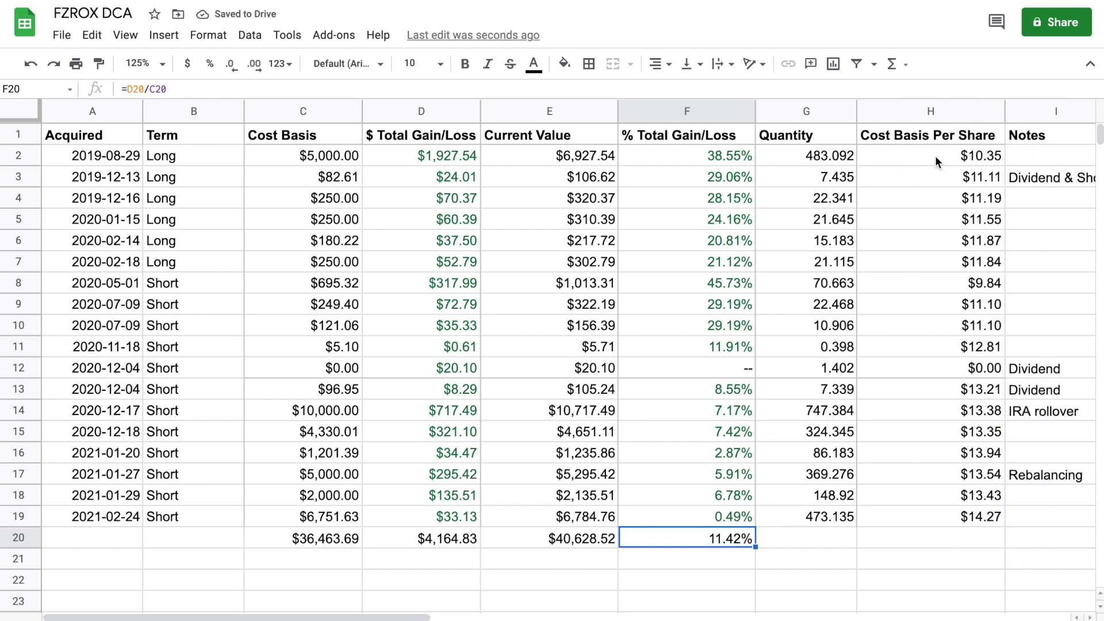
click(935, 155)
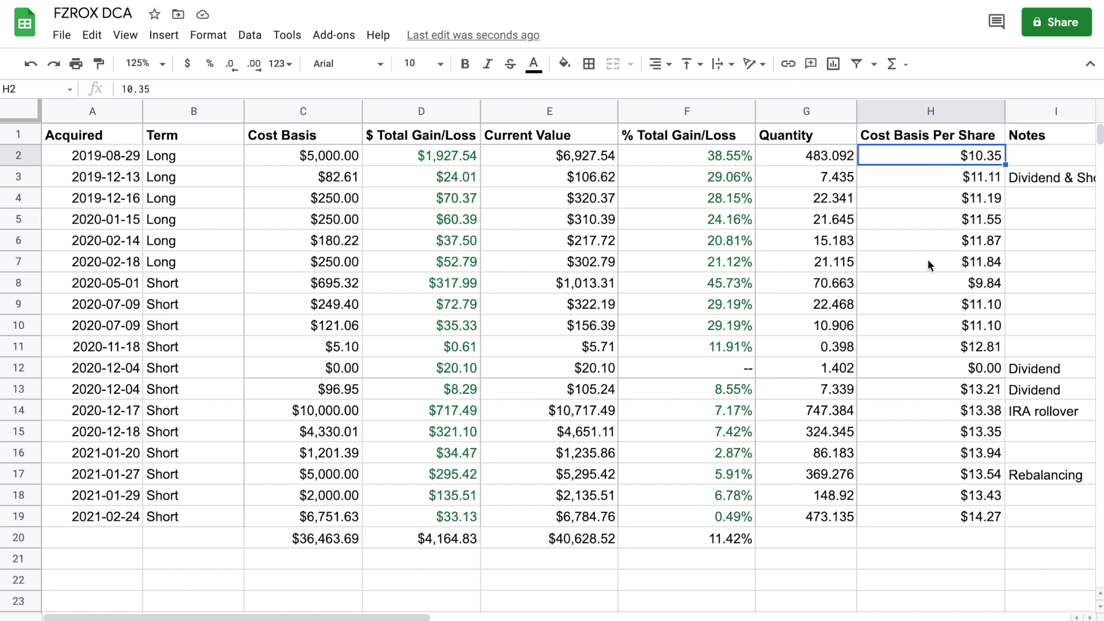
click(929, 281)
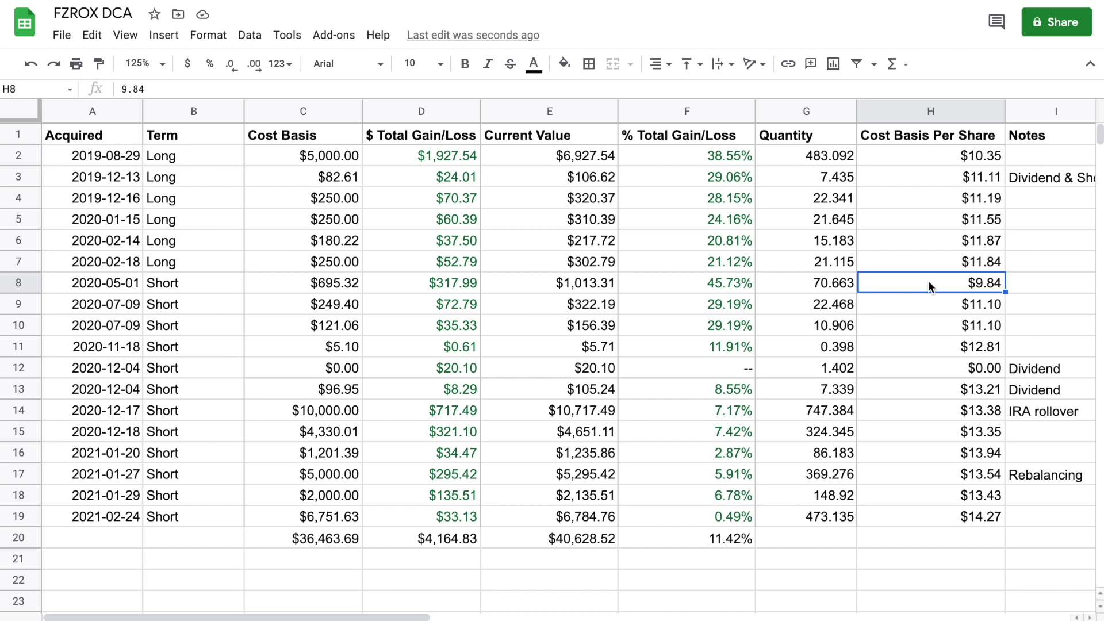
click(974, 260)
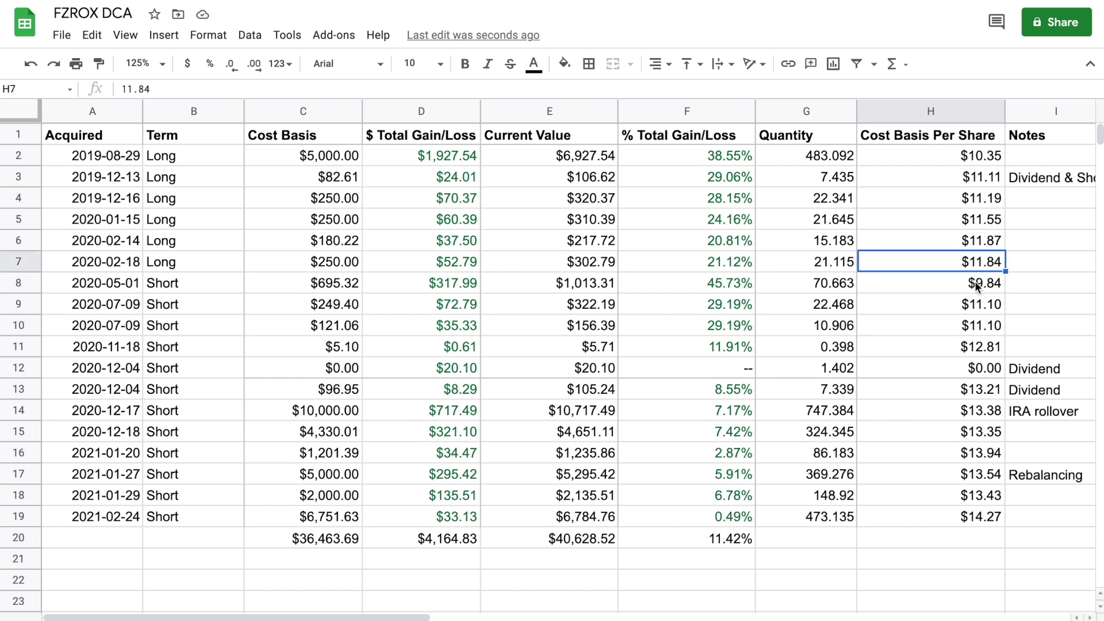
click(975, 284)
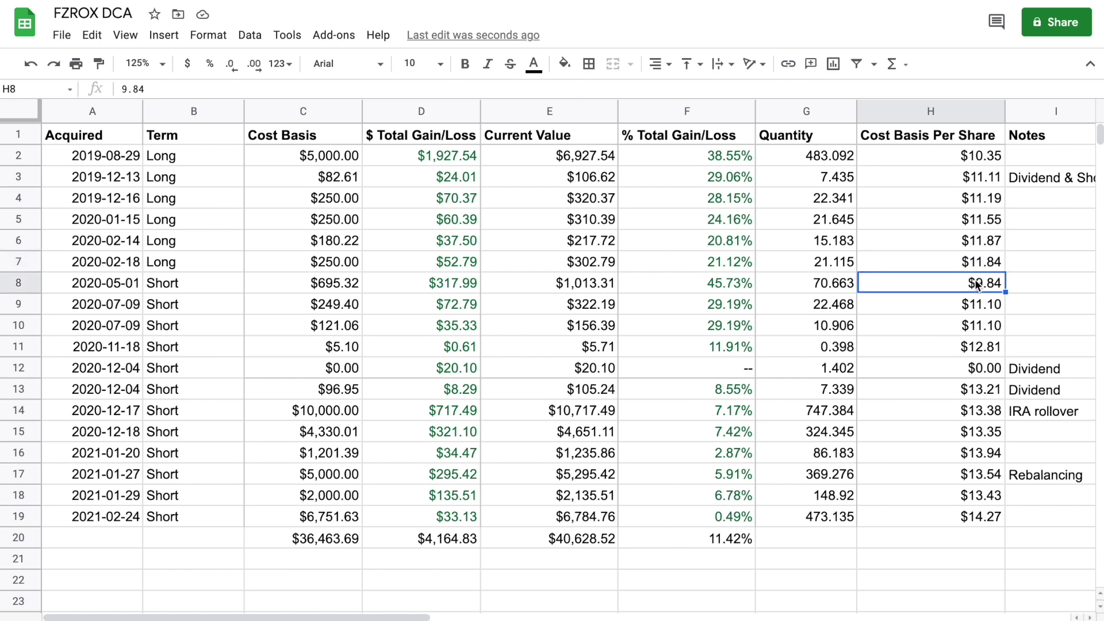